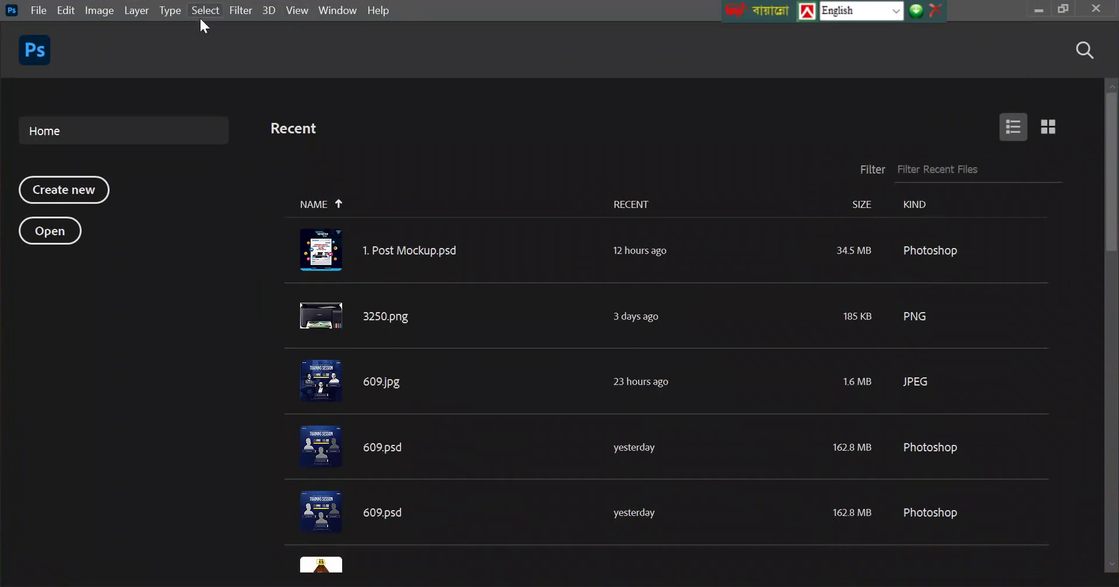
# Browse to the Class-10 folder on the Desktop in an enlarged Open dialog and try to open Untitled-2.png
pyautogui.click(33, 9)
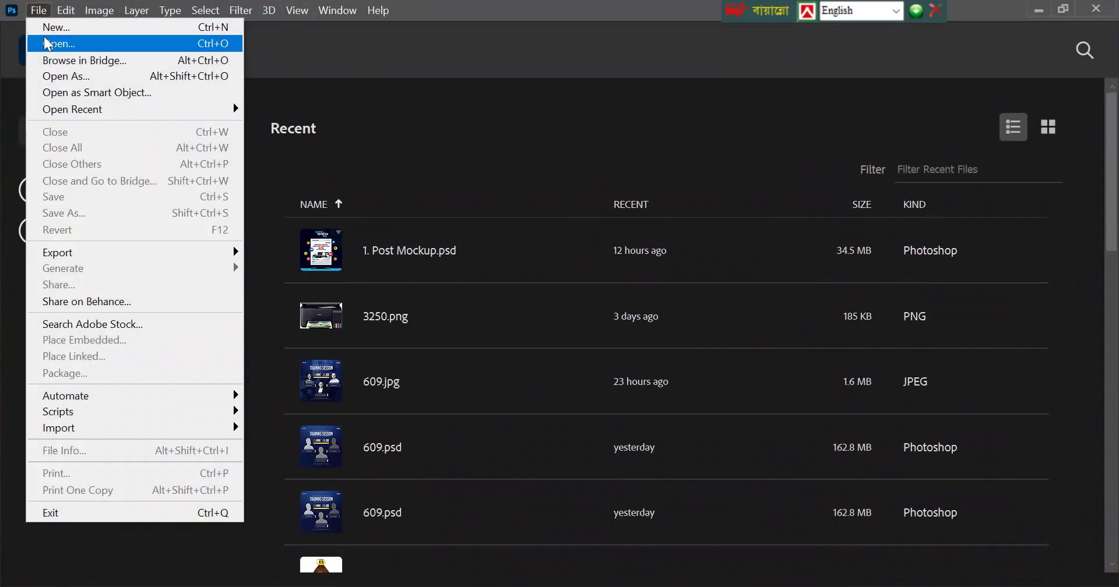
pyautogui.click(53, 72)
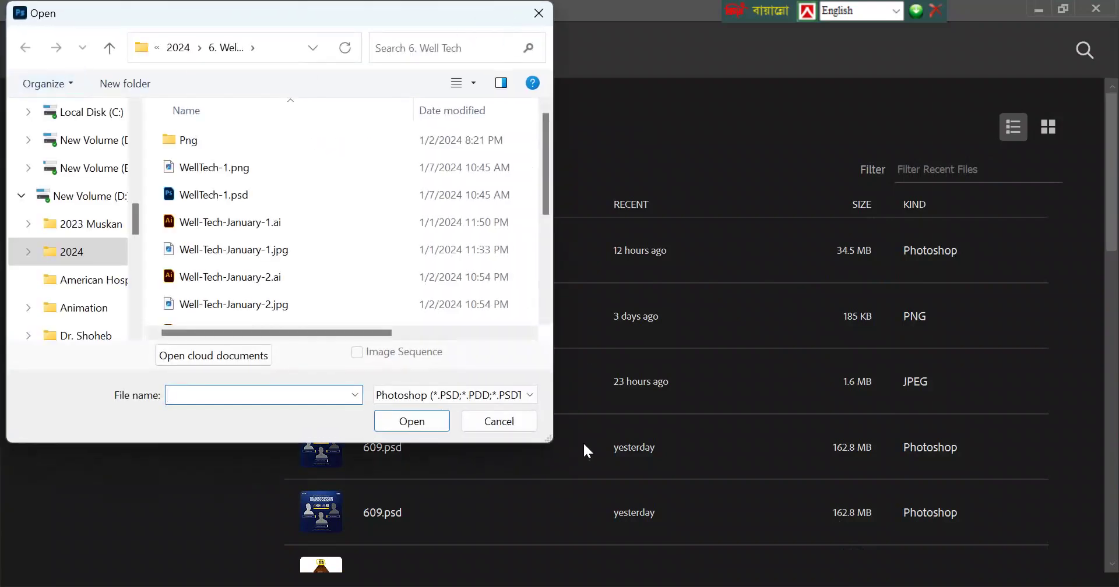
pyautogui.moveTo(549, 439); pyautogui.dragTo(1049, 513)
pyautogui.scroll(4, 84, 325)
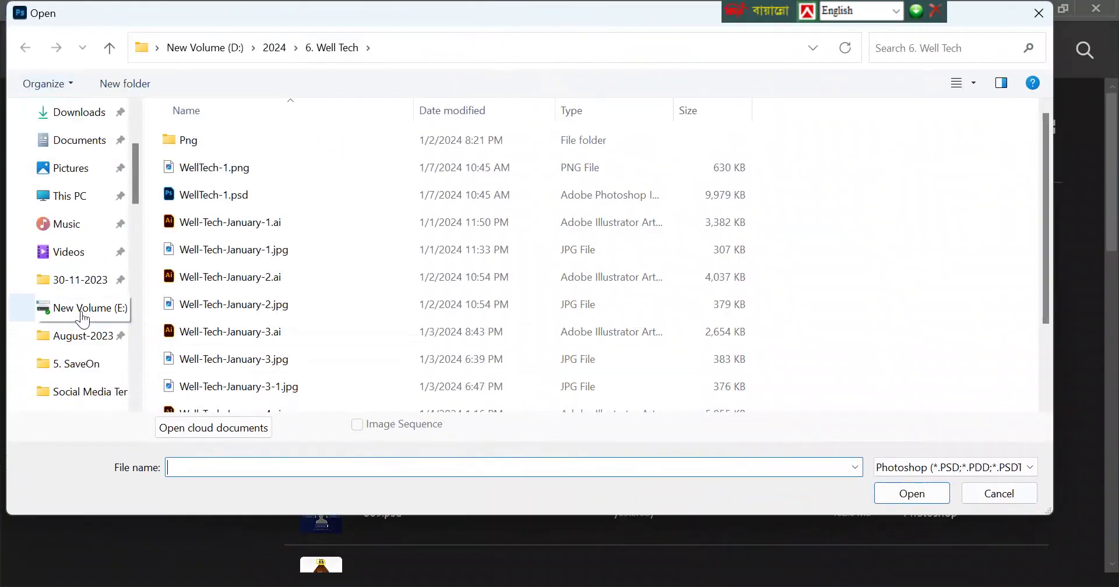
pyautogui.click(69, 204)
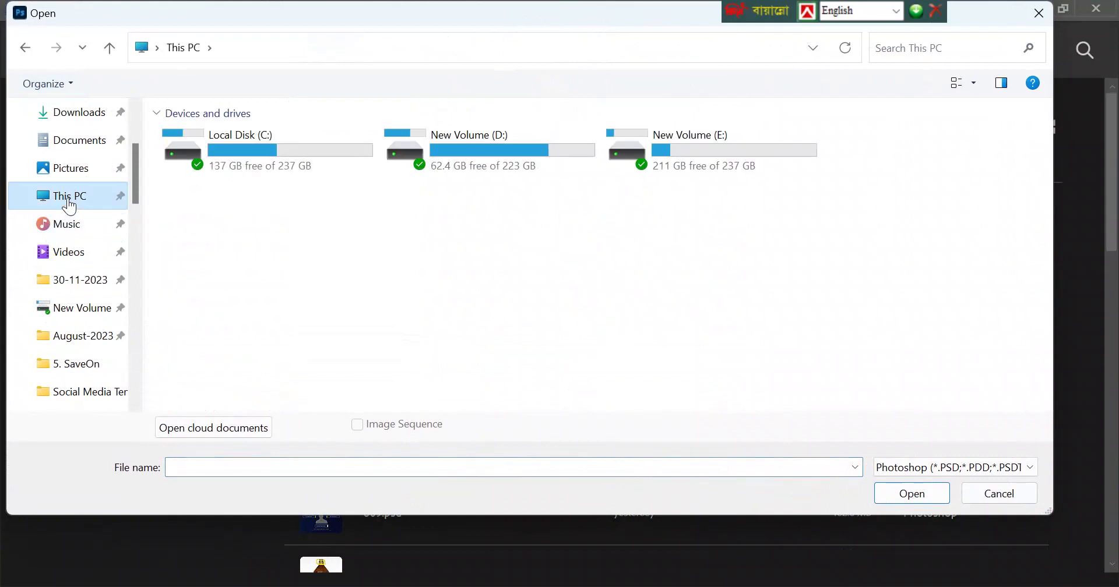
pyautogui.scroll(3, 70, 206)
pyautogui.click(61, 227)
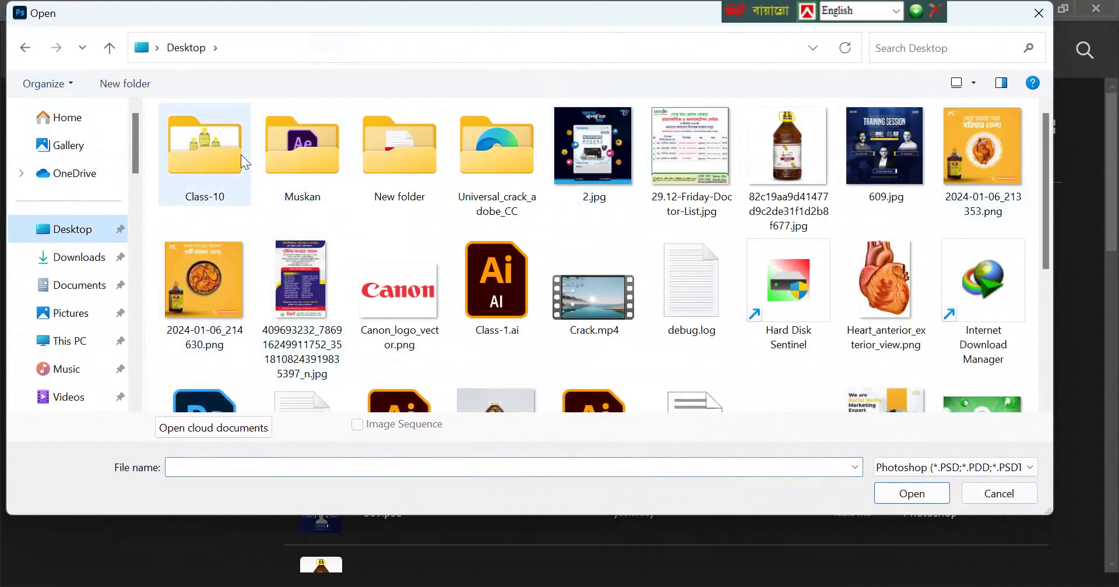
pyautogui.doubleClick(213, 155)
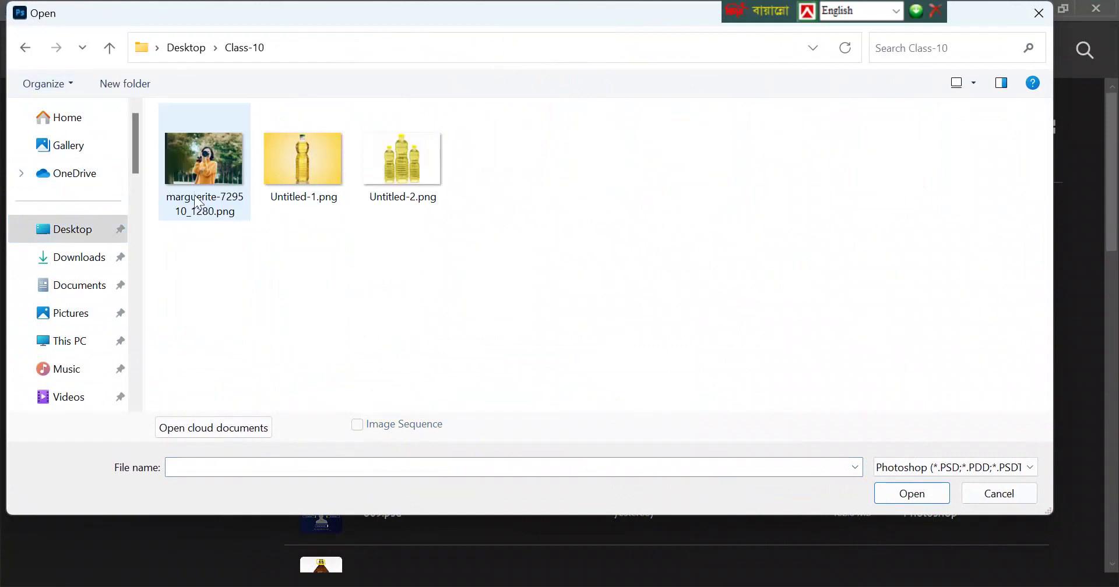
pyautogui.doubleClick(404, 173)
pyautogui.click(578, 250)
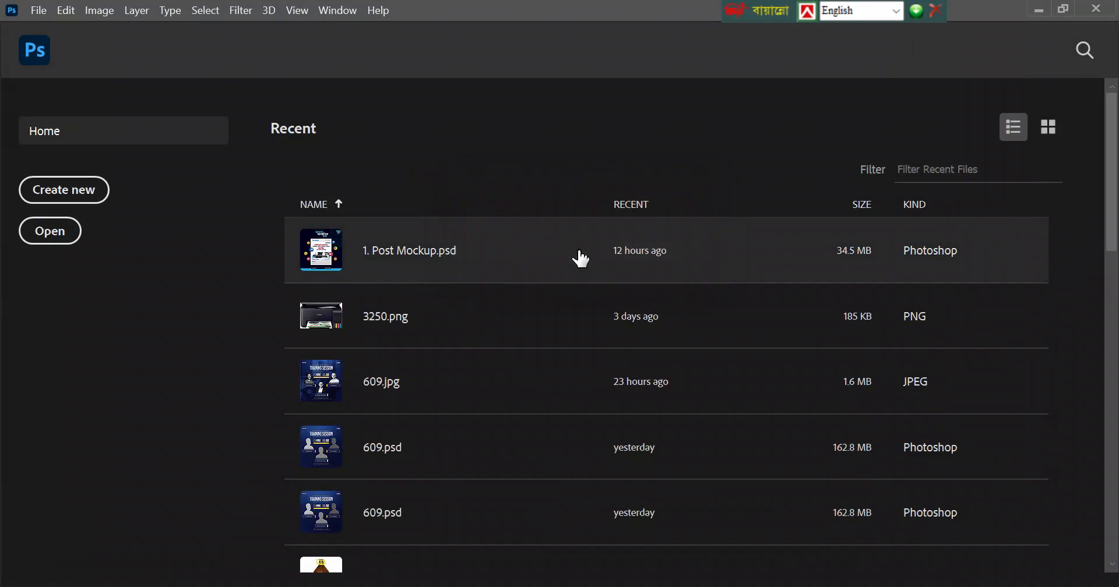
pyautogui.click(580, 258)
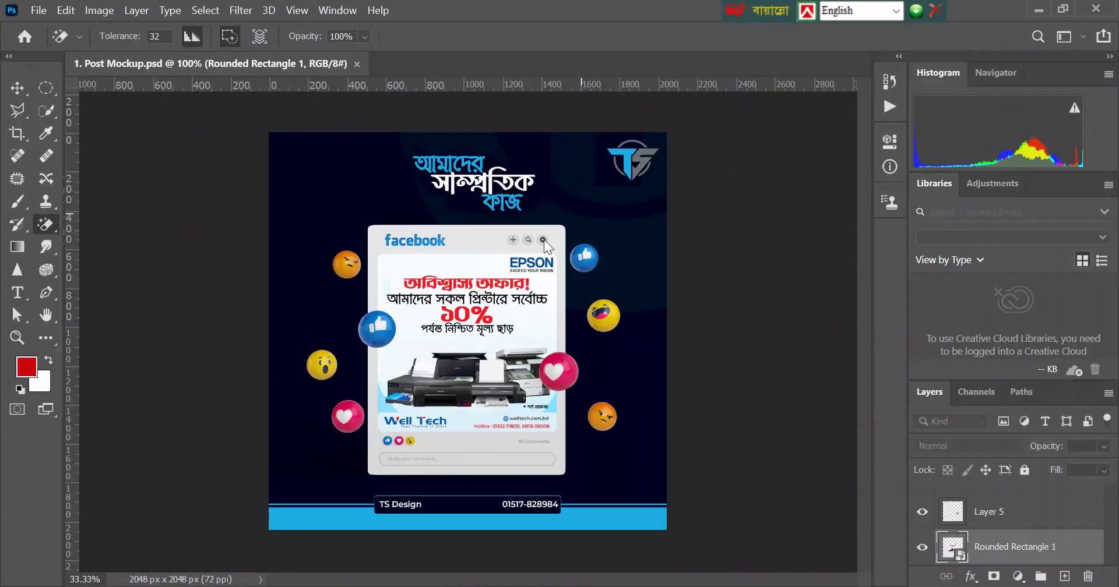
pyautogui.click(356, 63)
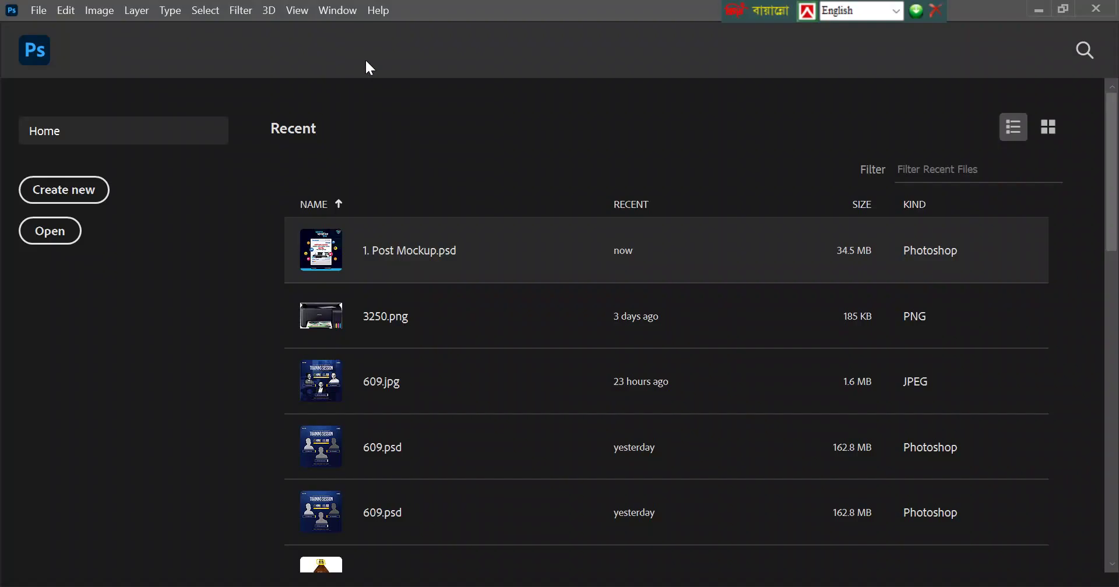
# Open the image Untitled-2.png from the Class-10 folder
pyautogui.click(45, 14)
pyautogui.click(76, 44)
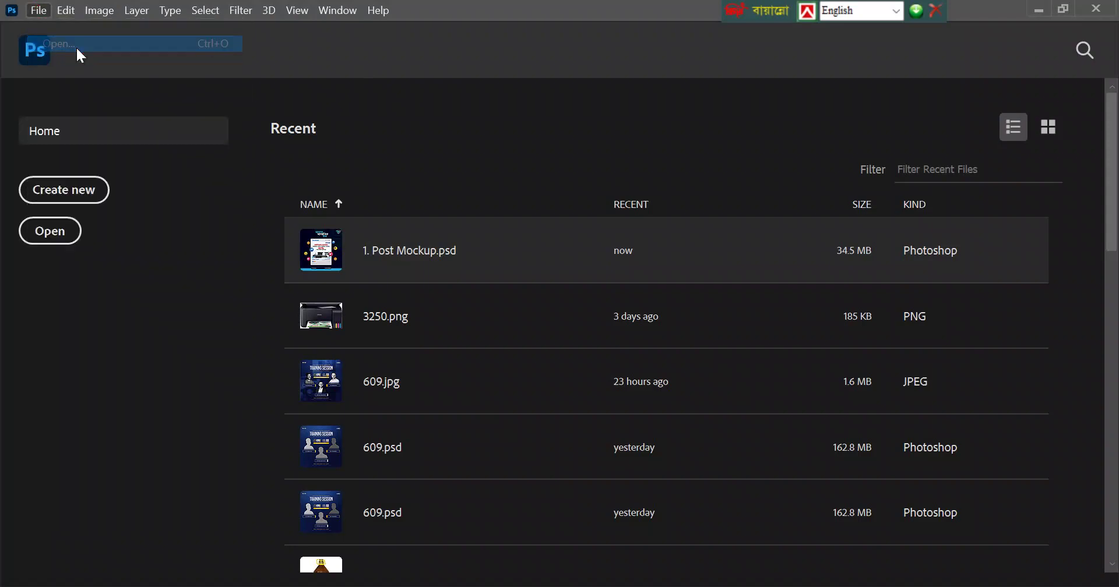
pyautogui.click(441, 167)
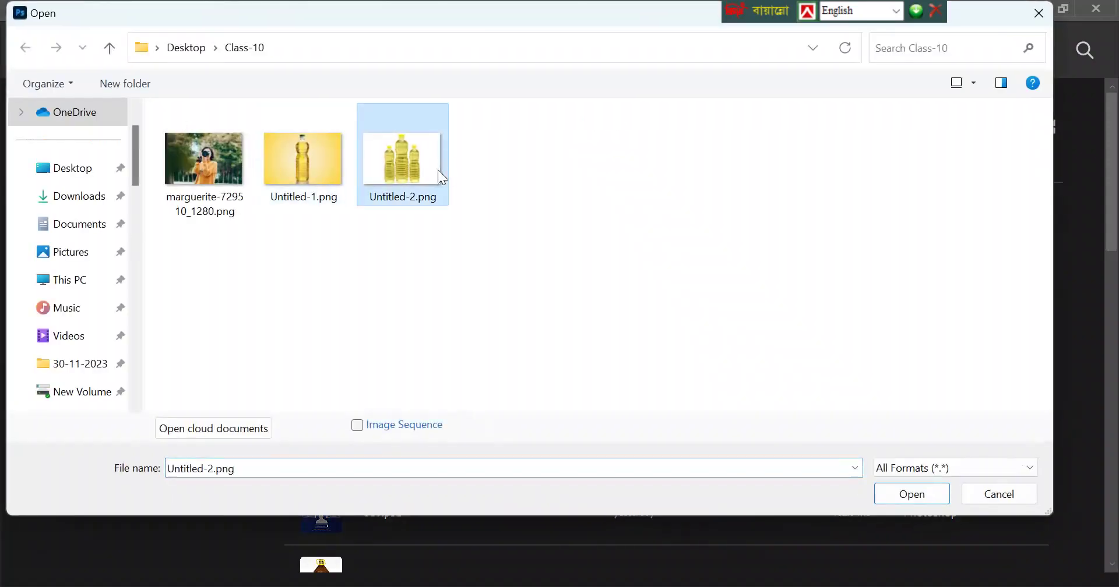
pyautogui.click(932, 494)
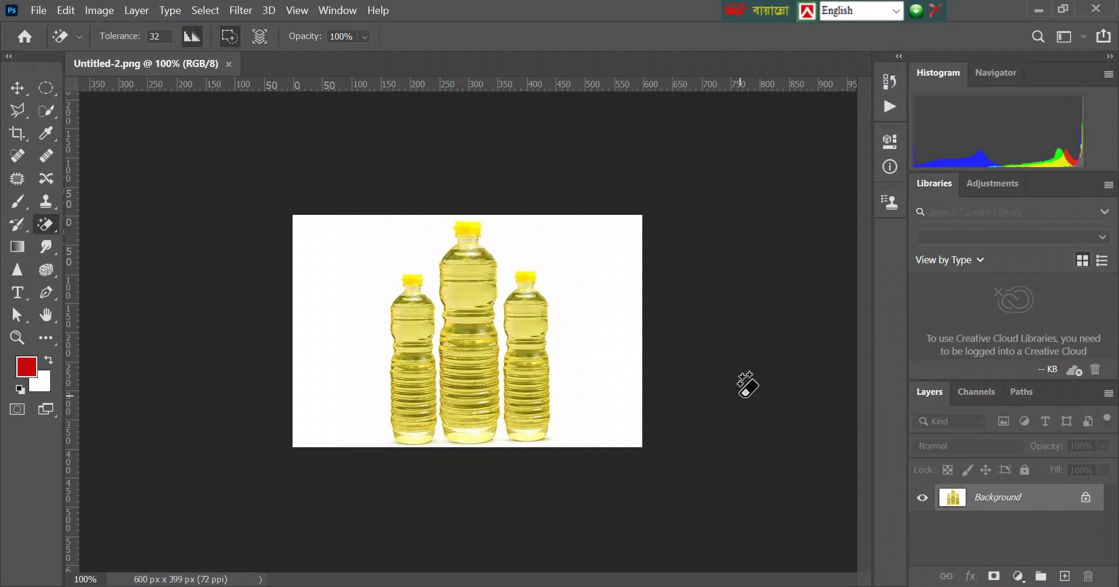
# Duplicate the Background layer of the three-bottle image and hide the original
pyautogui.hotkey('ctrl', 'j')
pyautogui.click(921, 524)
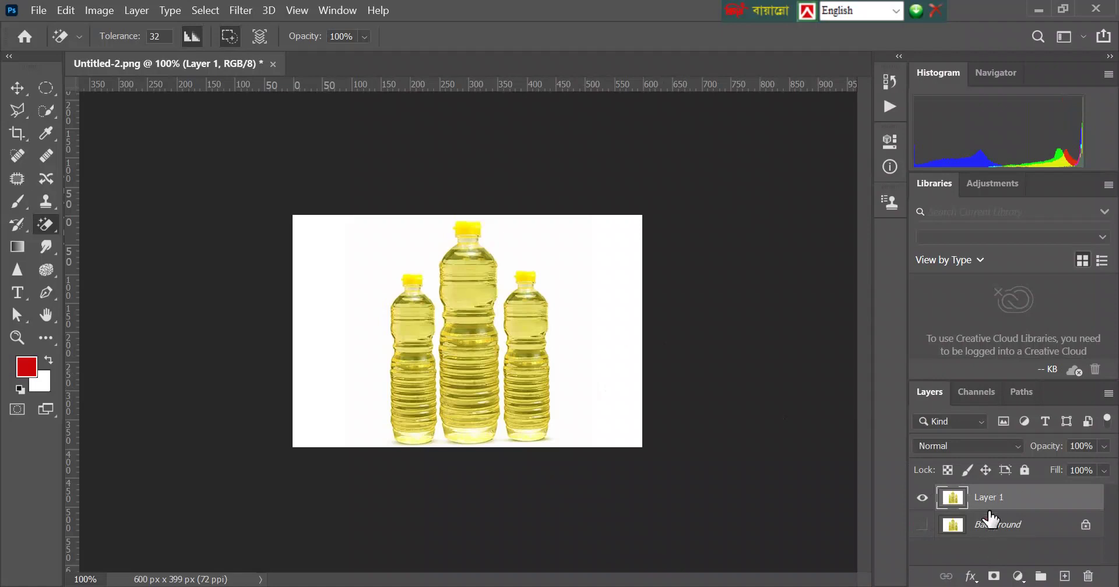
# Display the properties of the duplicated bottle layer
pyautogui.click(337, 8)
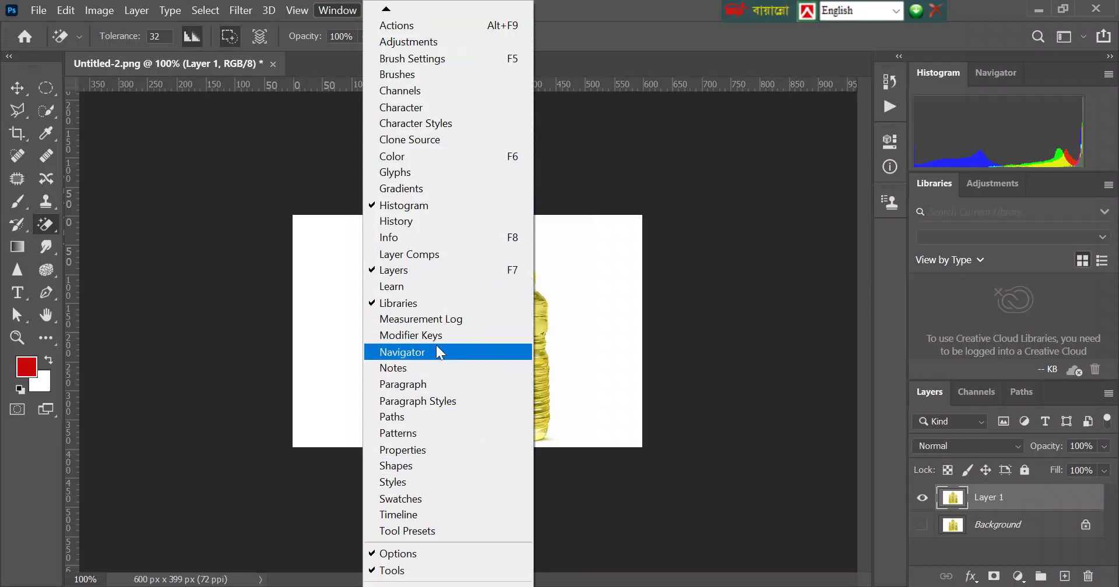
pyautogui.click(435, 450)
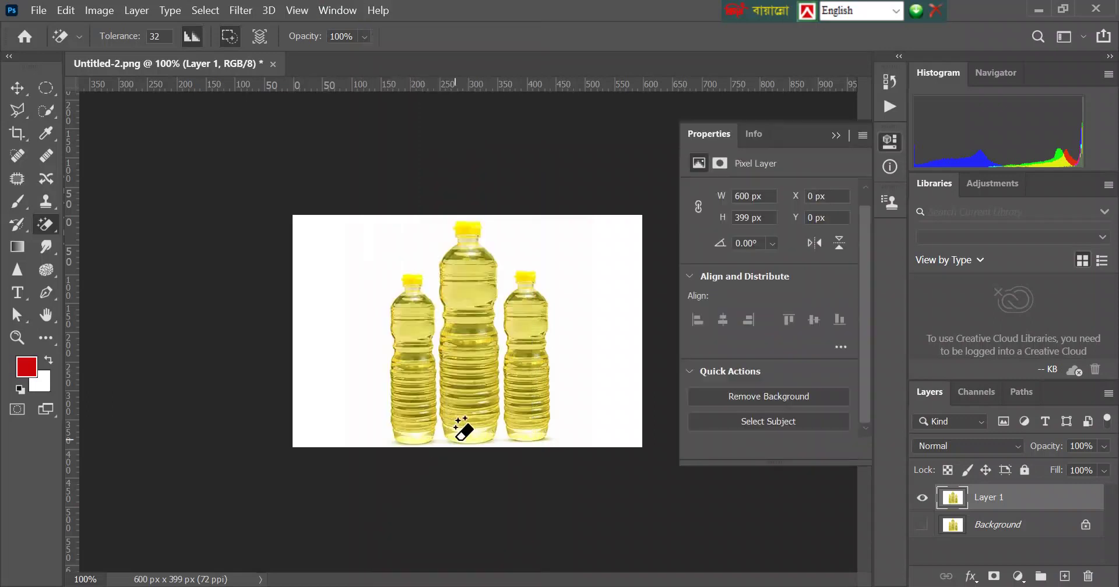
pyautogui.click(342, 9)
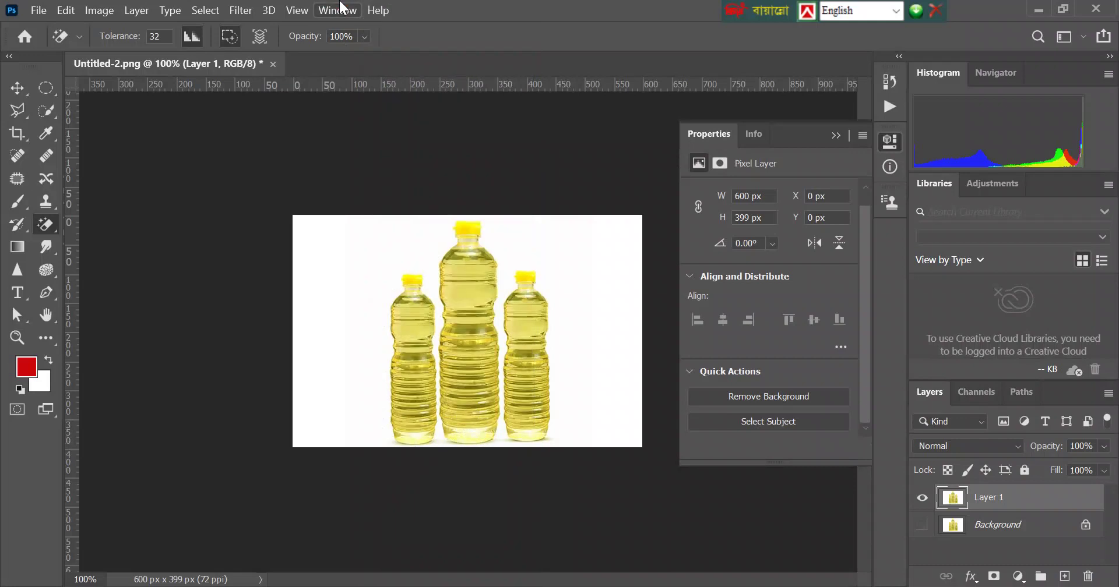
pyautogui.click(343, 19)
pyautogui.click(337, 13)
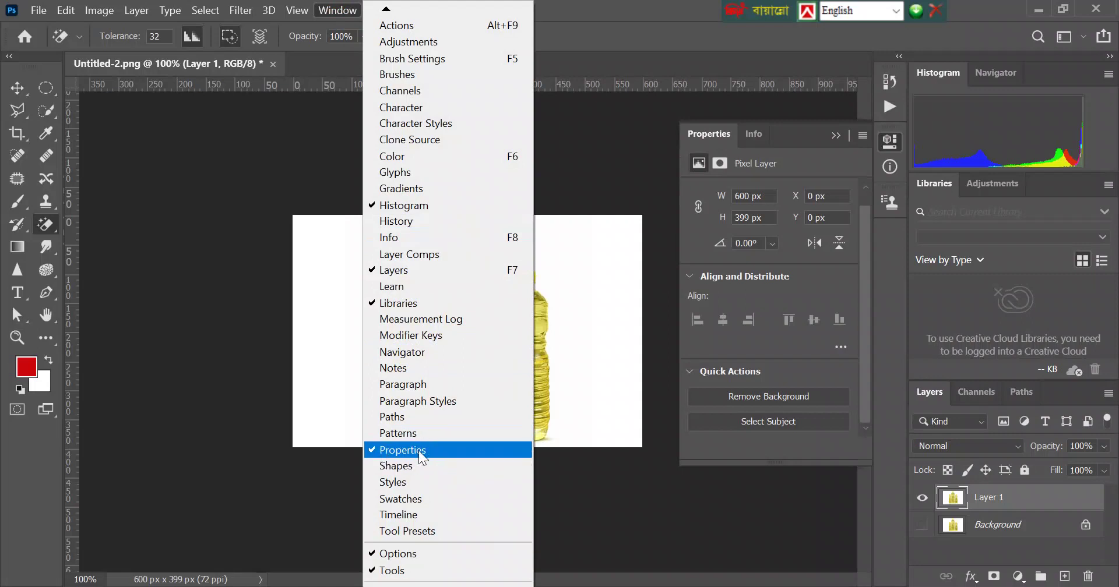
pyautogui.click(802, 135)
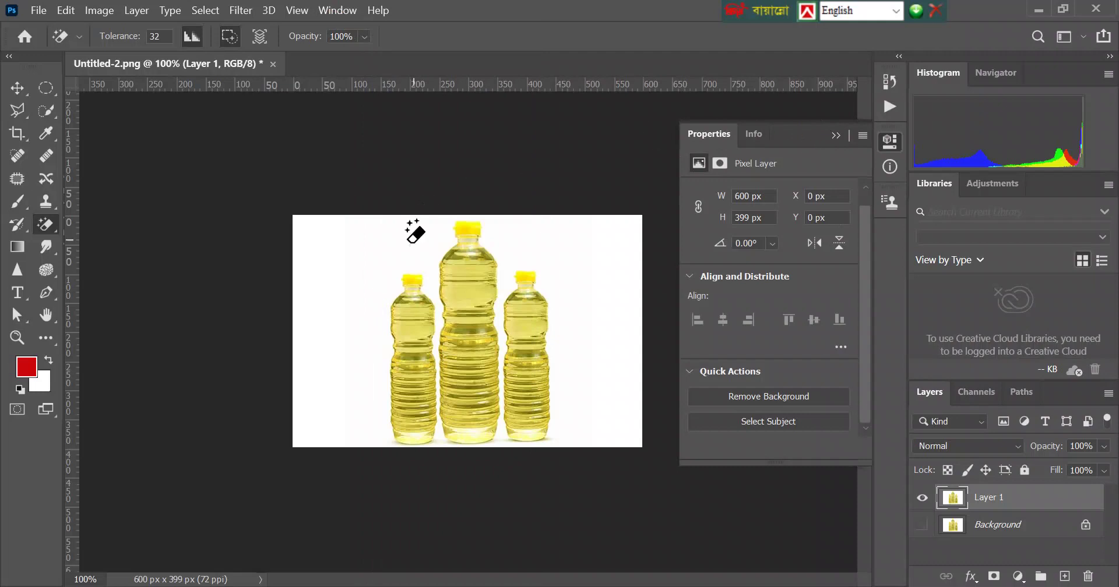
pyautogui.click(722, 129)
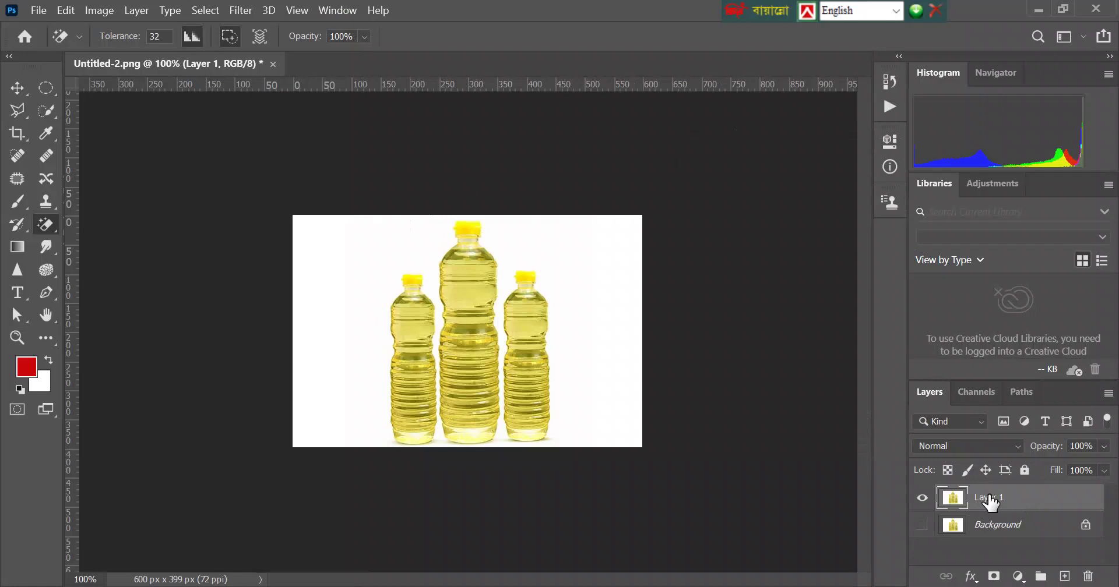
pyautogui.click(893, 143)
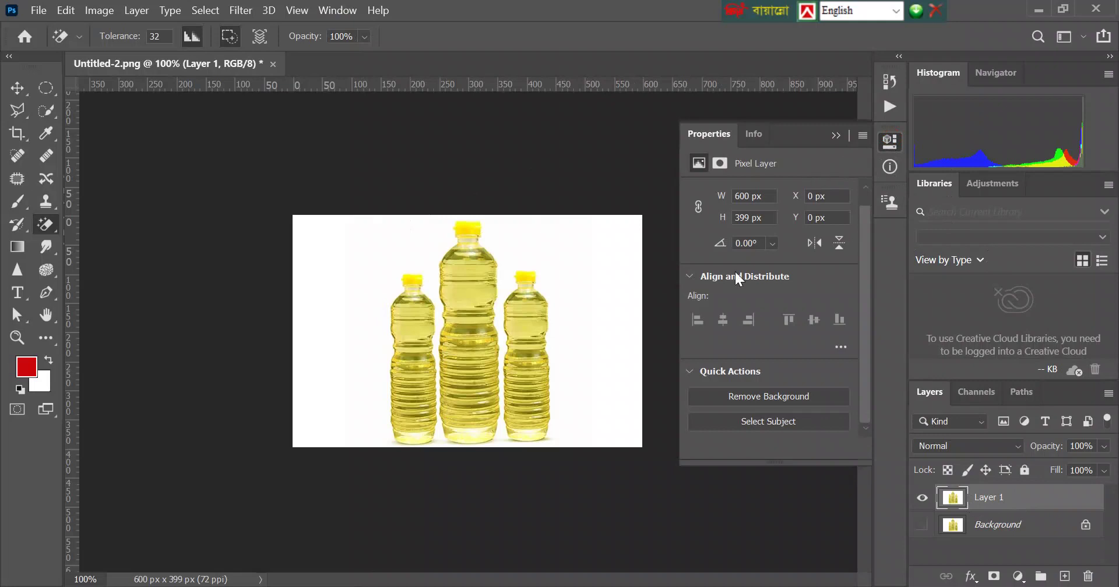
# Cut out the three bottles on Layer 1 with the Remove Background quick action and put the layer properties away
pyautogui.click(690, 276)
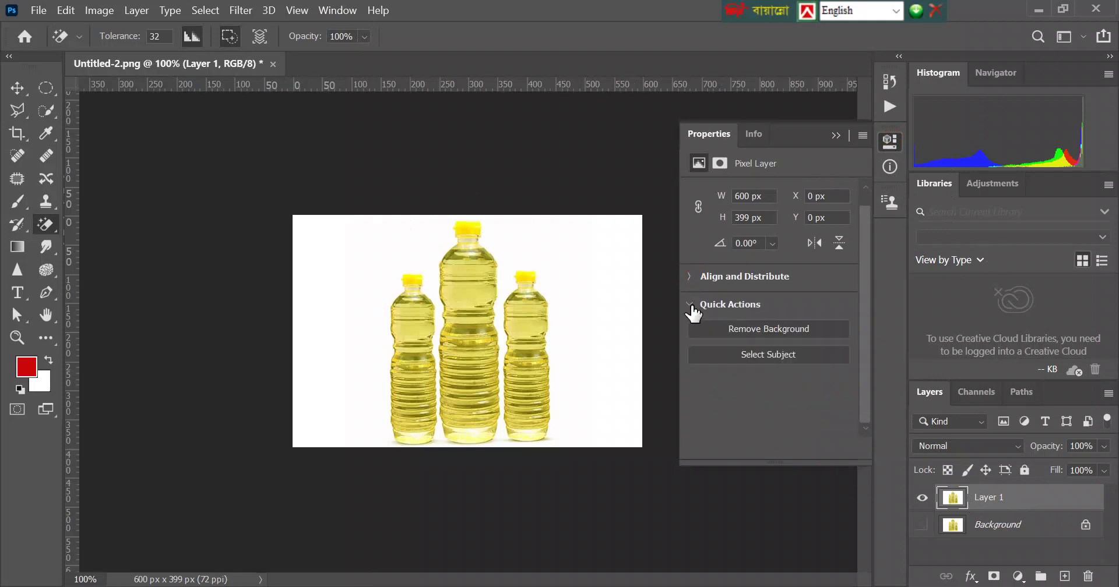
pyautogui.click(691, 306)
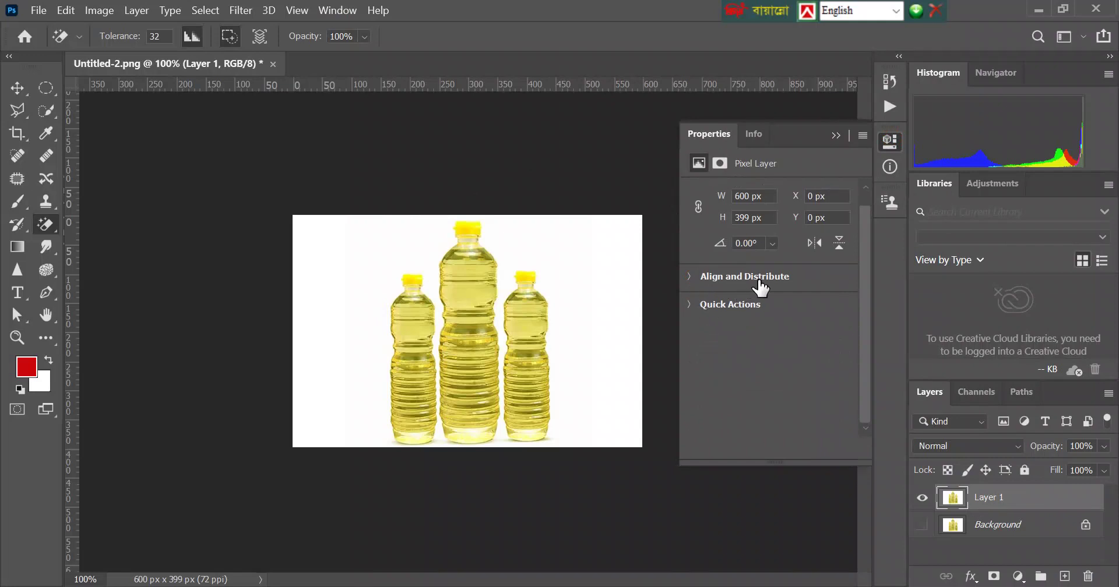
pyautogui.click(691, 304)
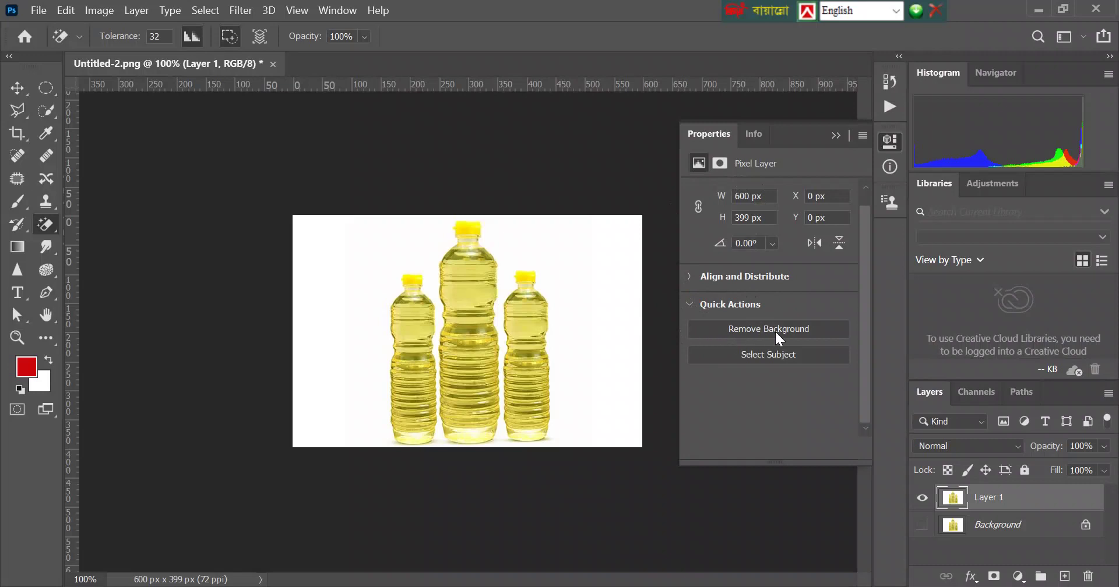
pyautogui.click(807, 331)
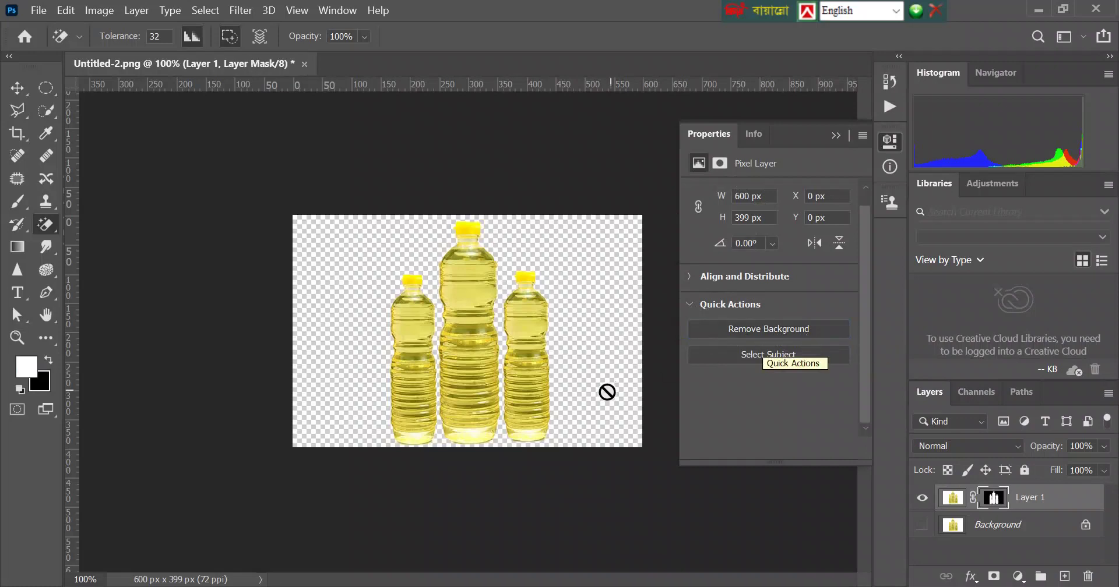
pyautogui.click(1027, 500)
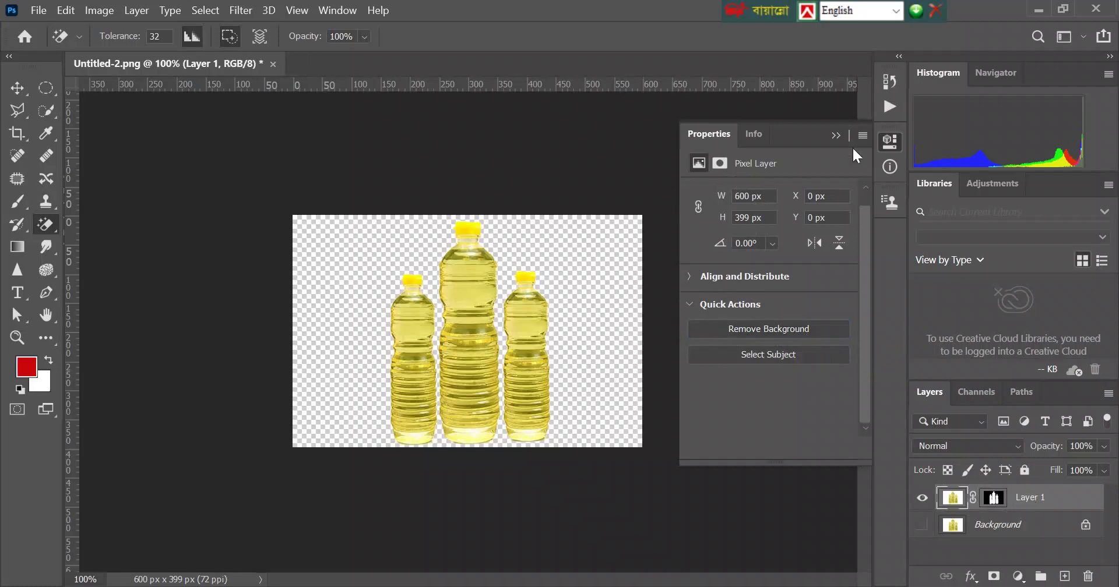
pyautogui.click(835, 136)
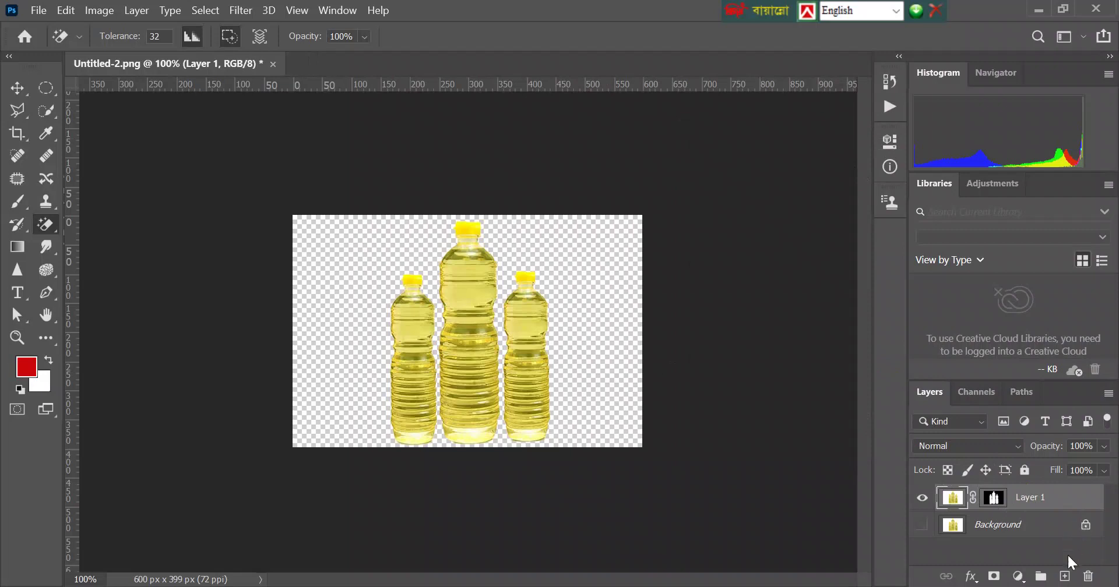
# Add two blank layers and fill Layer 2, placed directly beneath the cut-out bottles, with the red foreground color
pyautogui.click(1064, 576)
pyautogui.click(1064, 576)
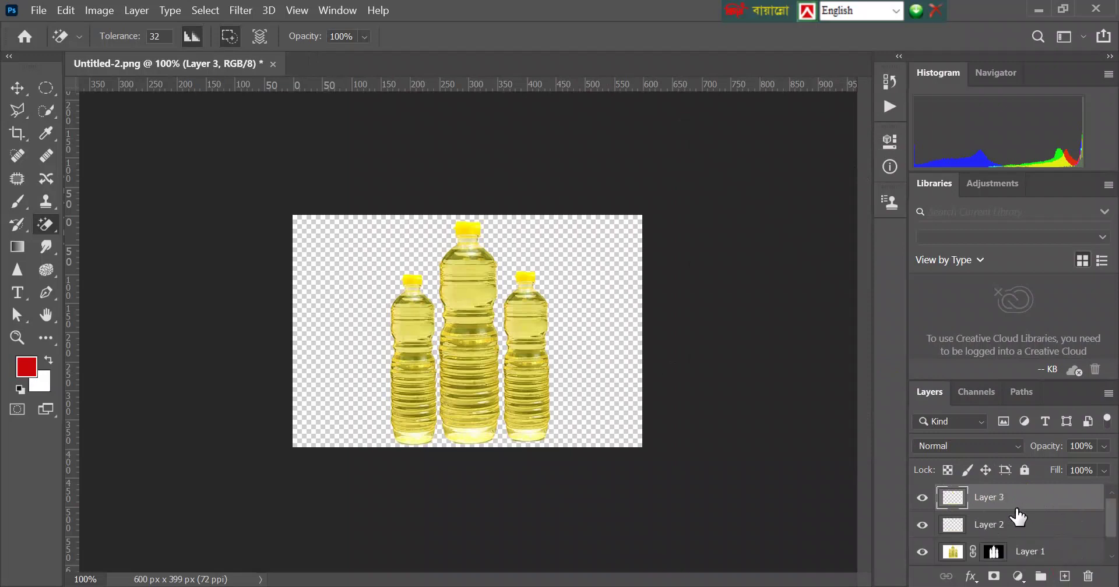
pyautogui.scroll(-1, 1019, 516)
pyautogui.doubleClick(994, 498)
pyautogui.click(1050, 499)
pyautogui.doubleClick(1030, 496)
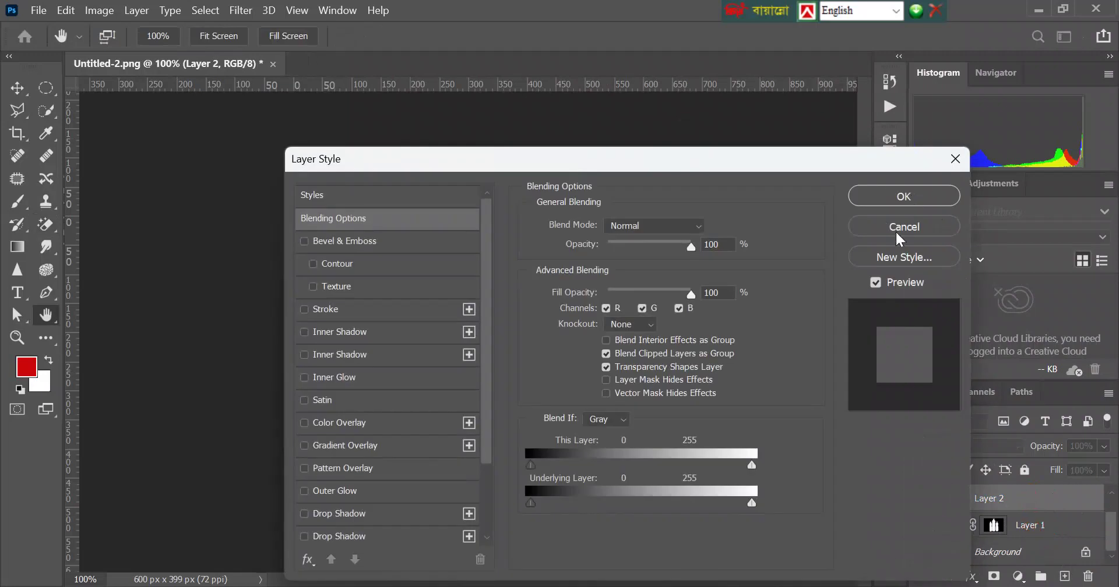
pyautogui.click(899, 226)
pyautogui.moveTo(1053, 497); pyautogui.dragTo(1046, 530)
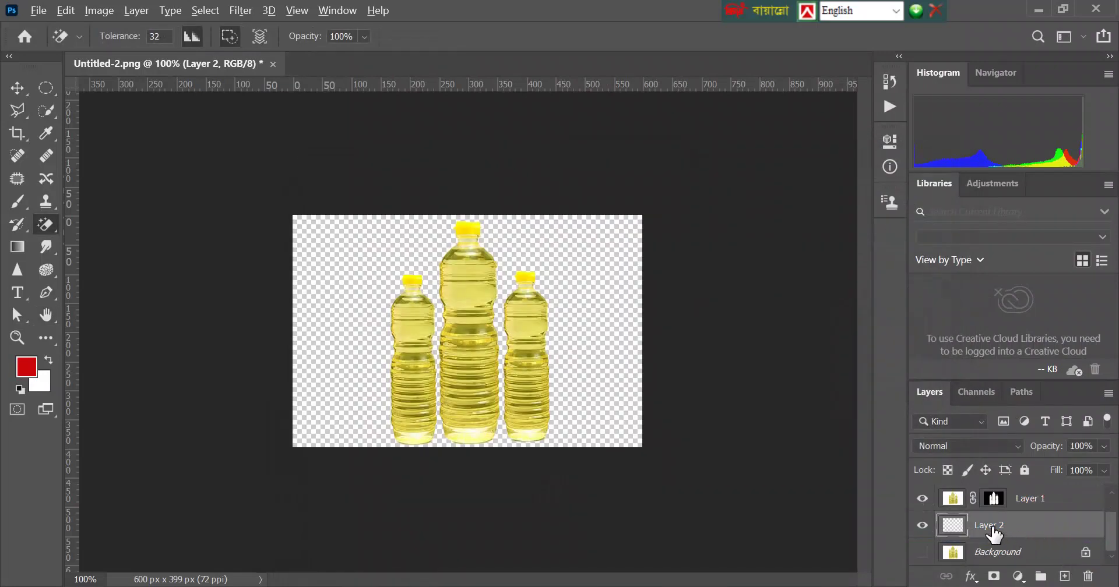
pyautogui.hotkey('alt', 'BackSpace')
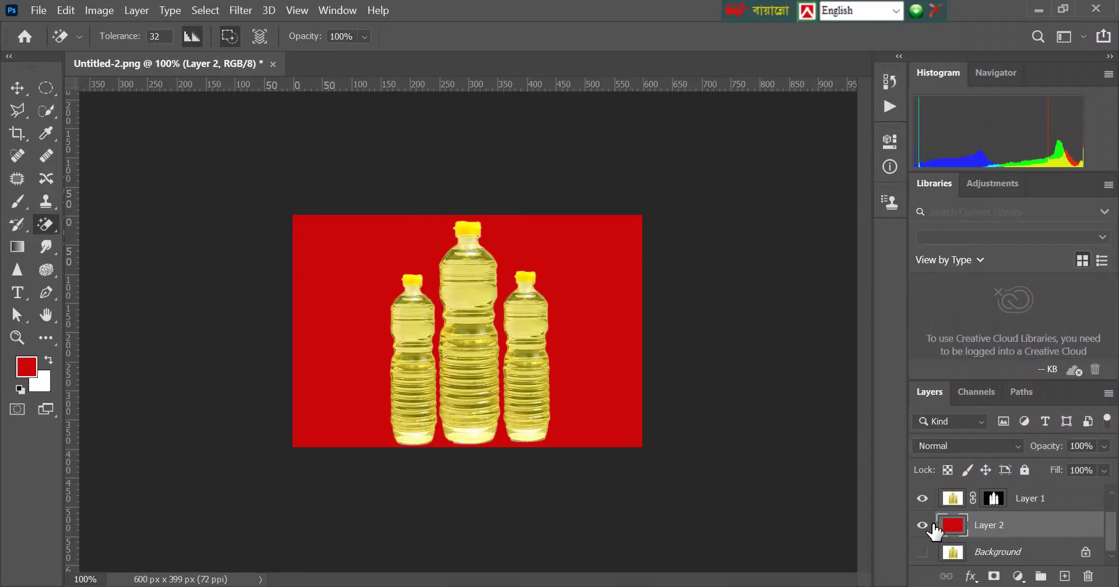
# Open the image Untitled-1.png from the Class-10 folder and duplicate its Background layer
pyautogui.click(40, 10)
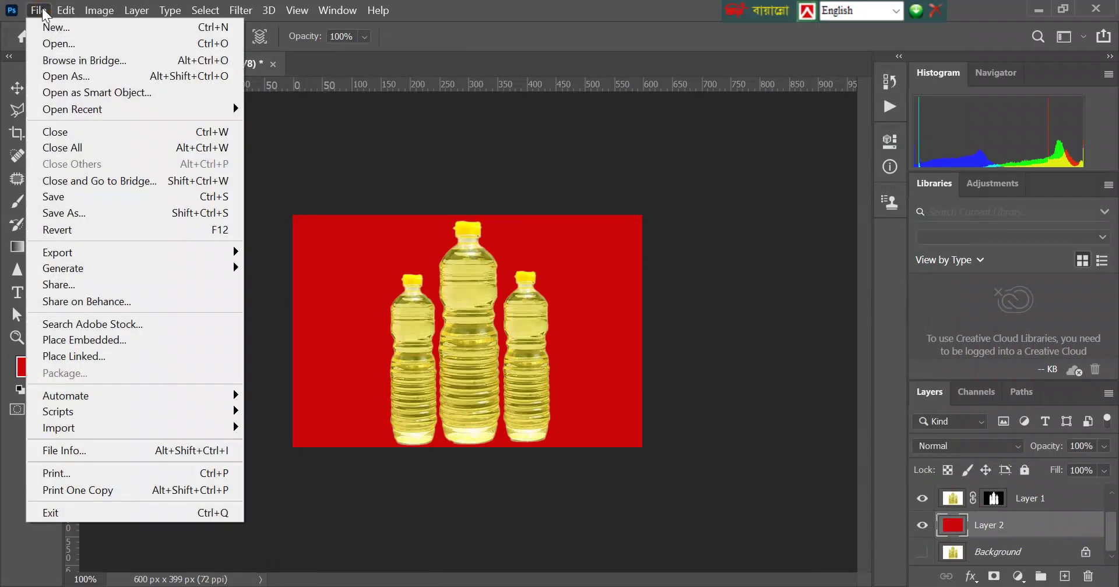
pyautogui.click(59, 58)
pyautogui.click(39, 11)
pyautogui.click(65, 43)
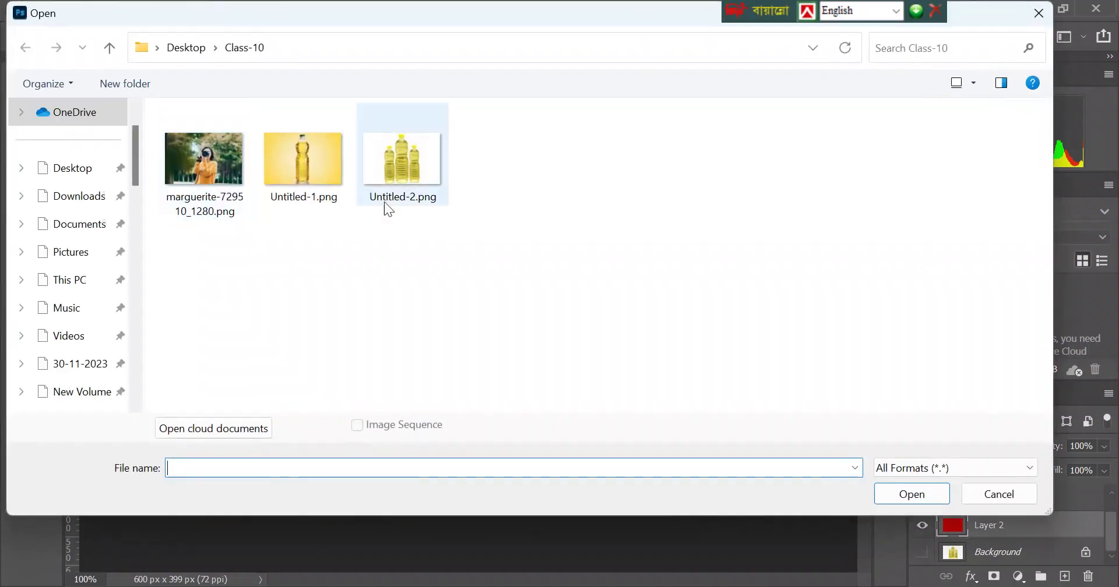
pyautogui.click(303, 167)
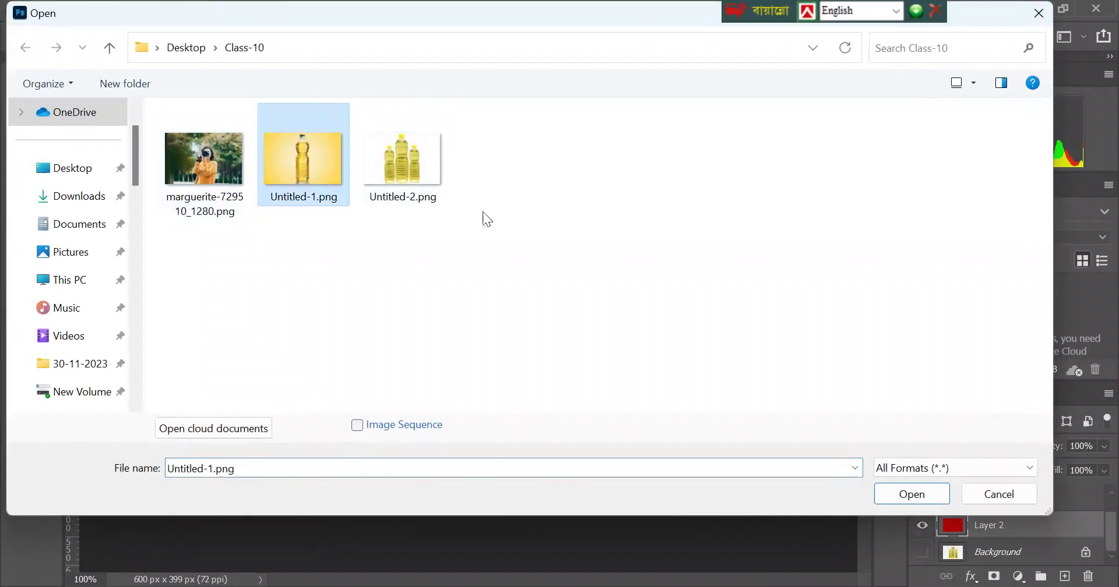
pyautogui.click(903, 492)
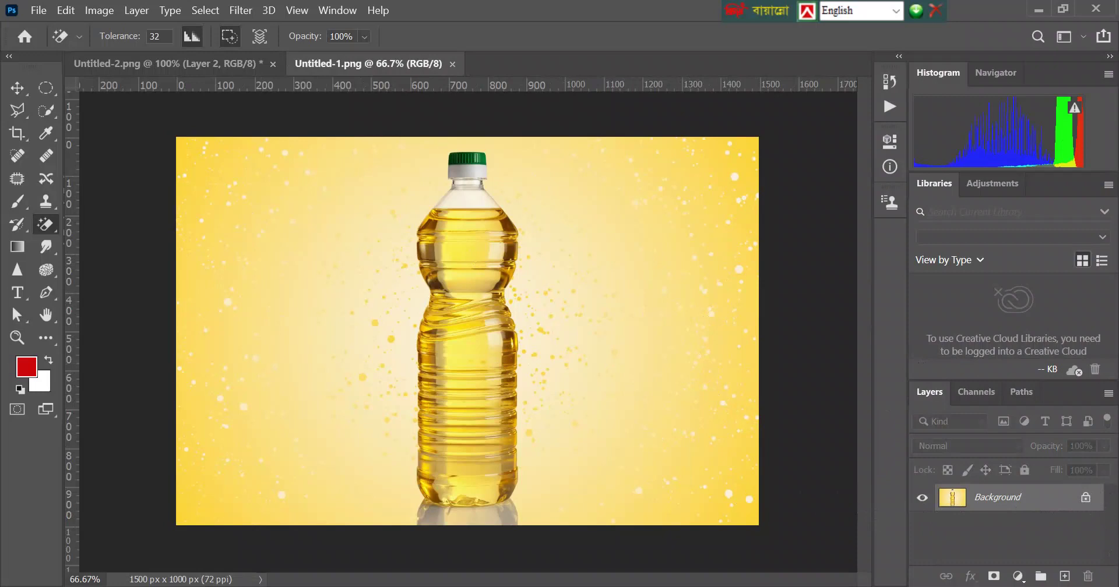
pyautogui.hotkey('ctrl', 'j')
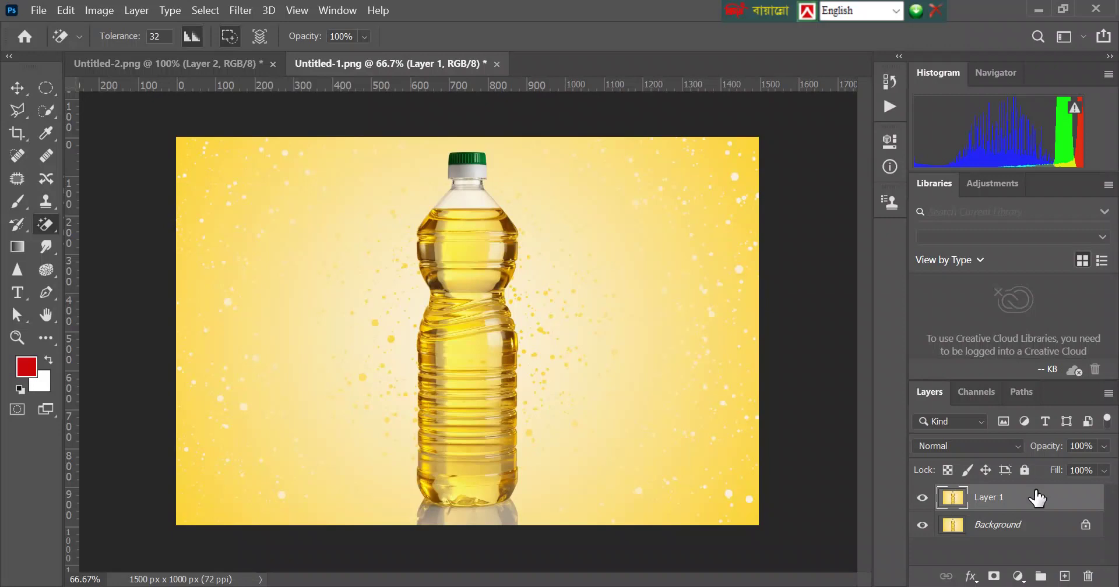
# Hide the Background layer and cut out the oil bottle on Layer 1 with the Remove Background quick action
pyautogui.click(921, 526)
pyautogui.click(890, 141)
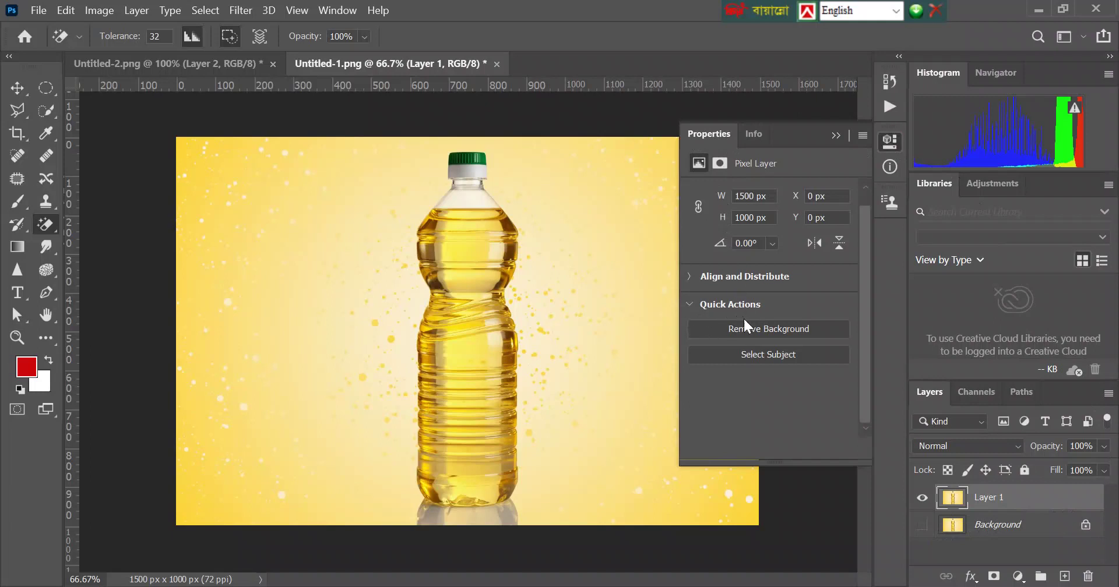
pyautogui.click(725, 327)
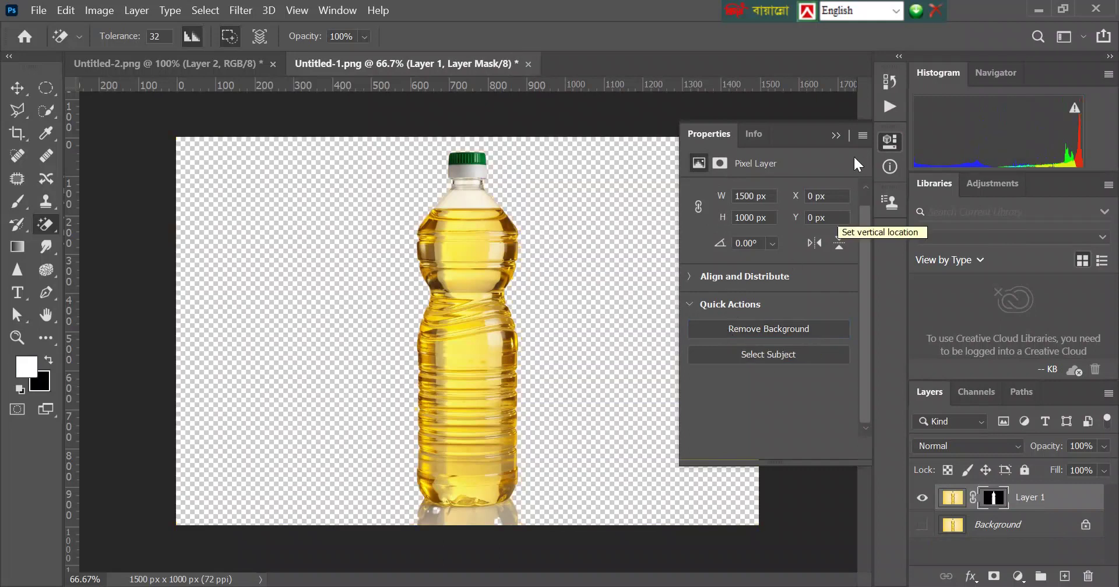
pyautogui.click(842, 136)
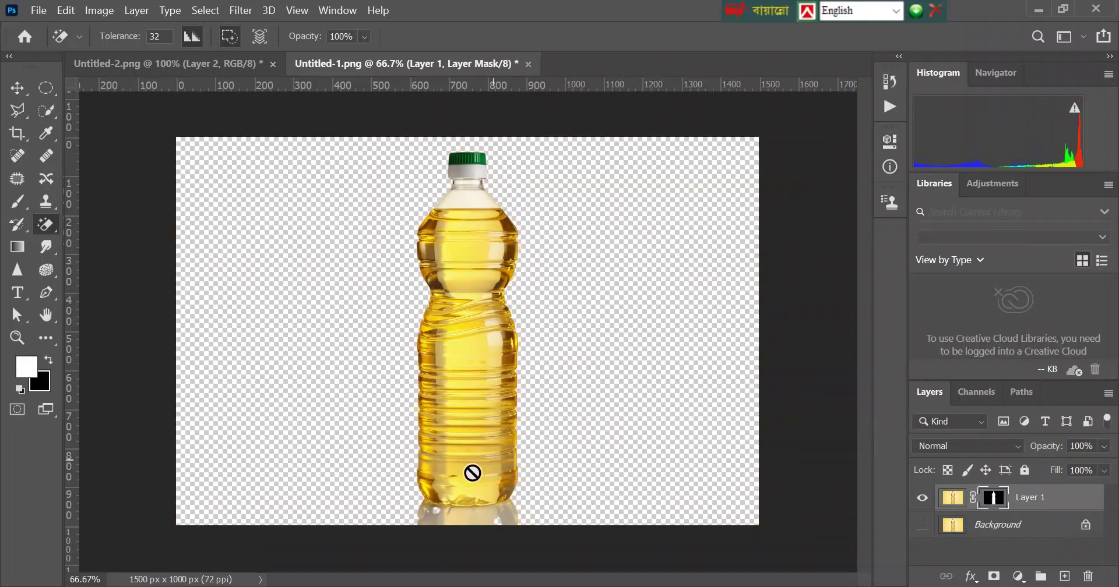
pyautogui.click(534, 361)
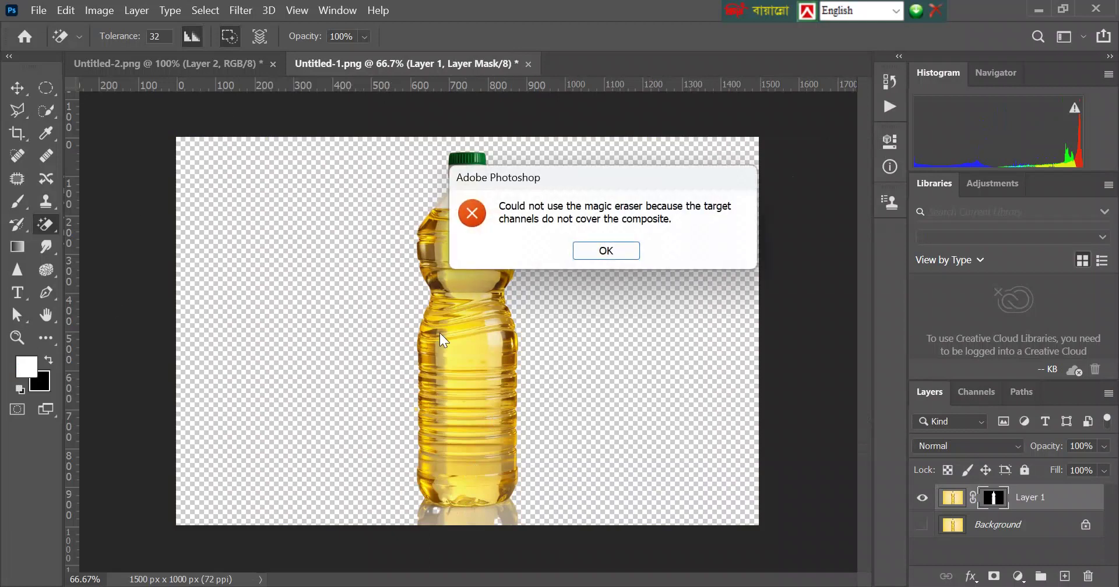
pyautogui.click(592, 252)
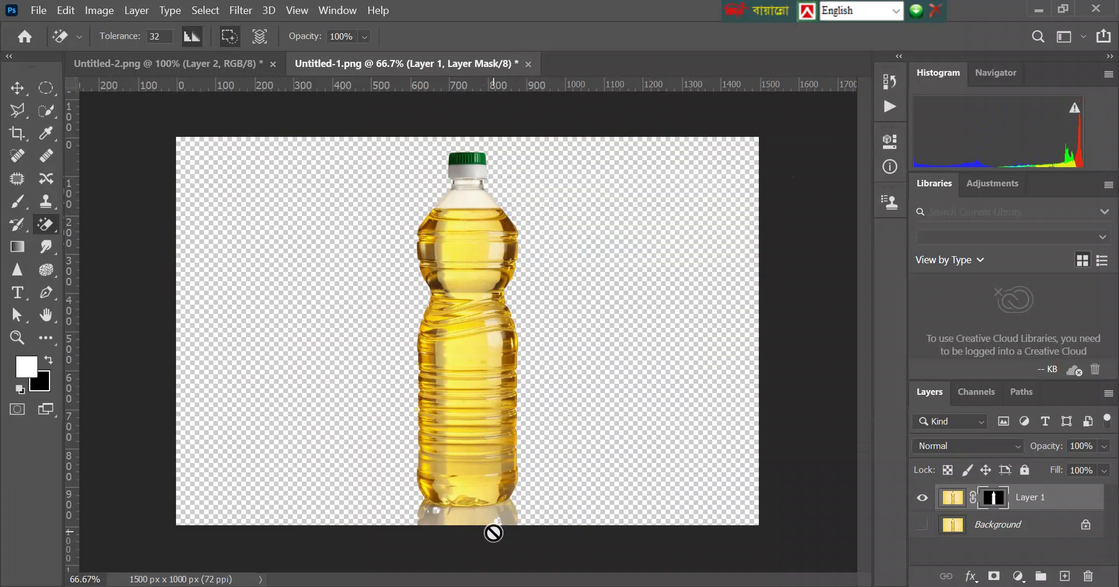
# Open the image marguerite-729510_1280.png and duplicate its Background layer
pyautogui.click(38, 10)
pyautogui.click(54, 43)
pyautogui.doubleClick(224, 173)
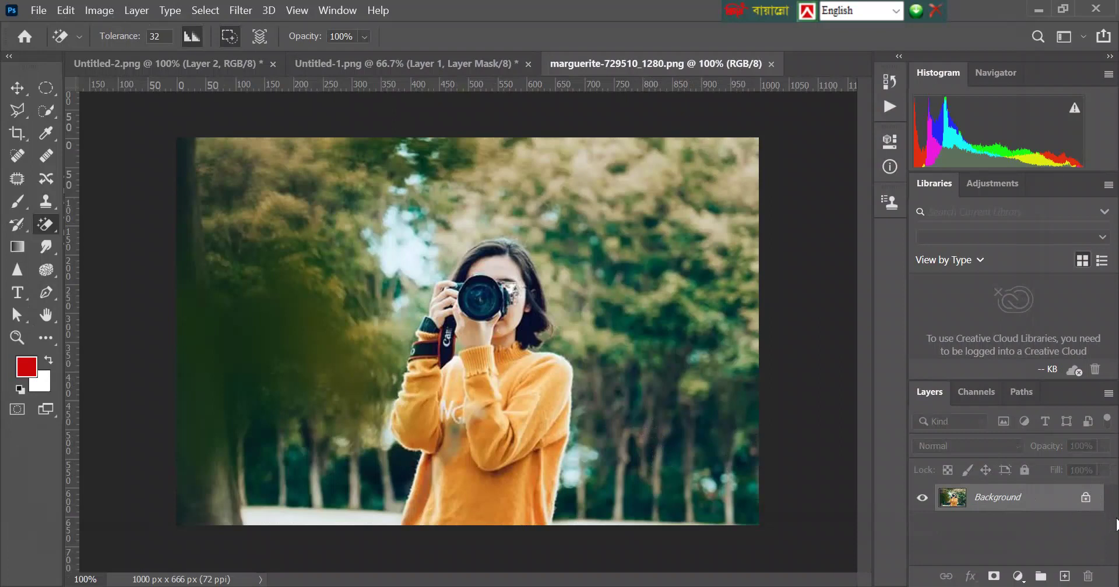
pyautogui.hotkey('ctrl', 'j')
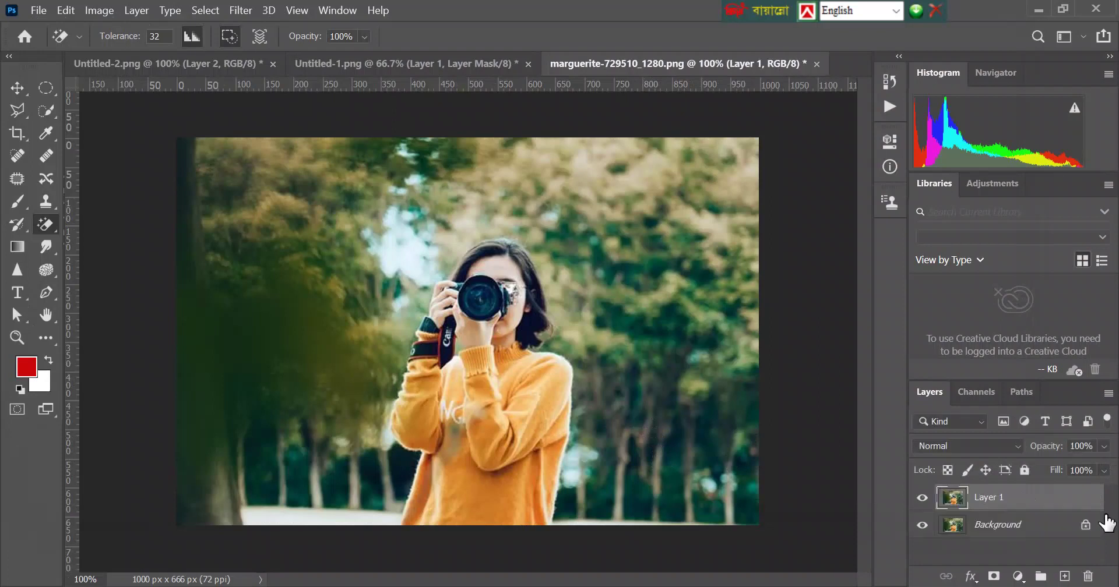
# Hide the Background layer and cut out the woman with the camera on Layer 1 with the Remove Background quick action
pyautogui.click(922, 525)
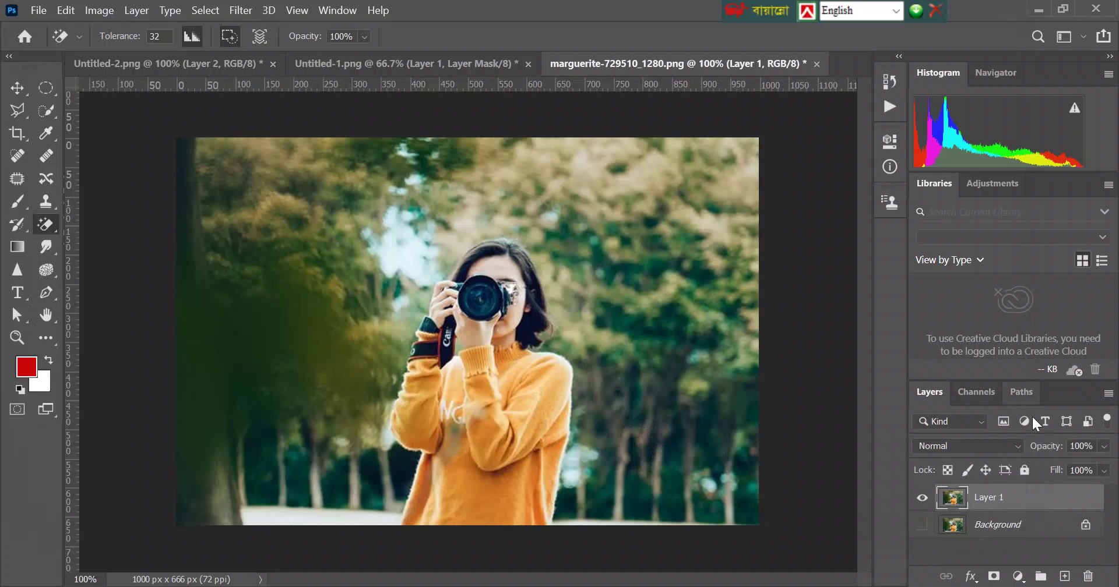
pyautogui.click(898, 143)
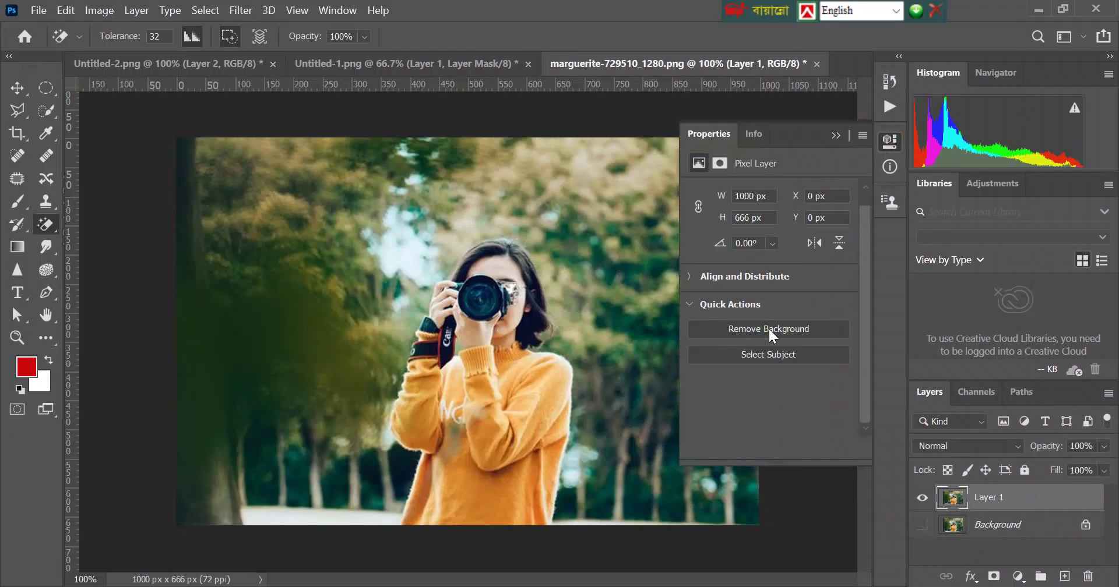
pyautogui.click(809, 326)
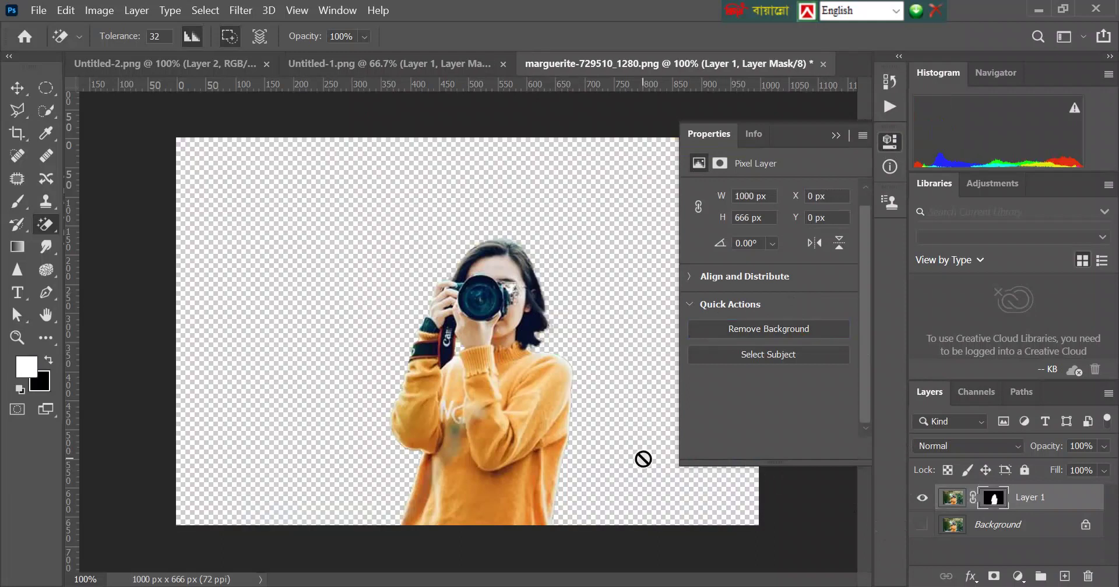
pyautogui.click(895, 139)
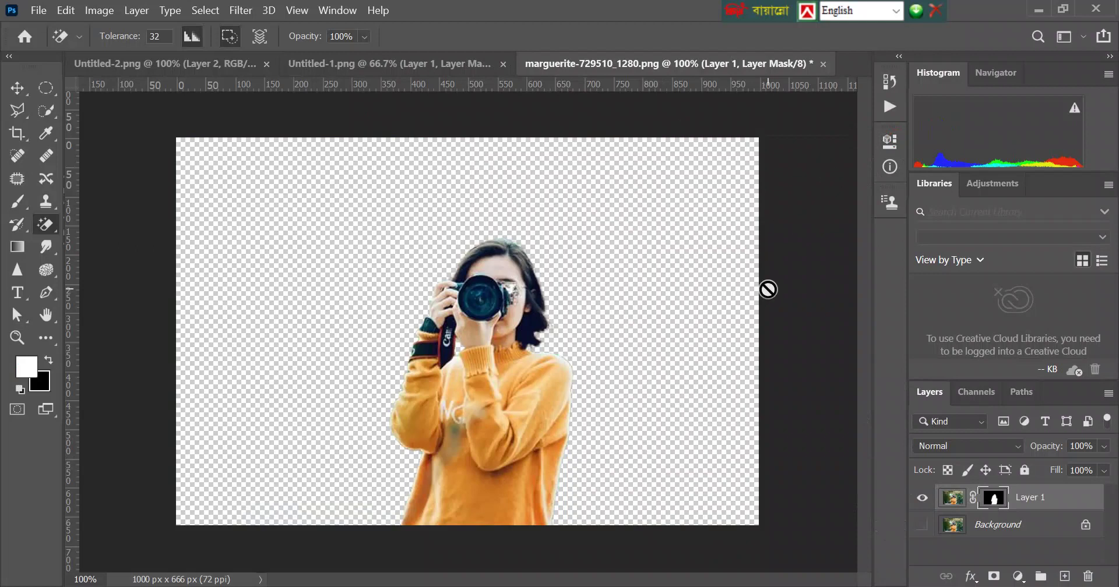
# Add a blank layer directly beneath the cut-out woman and fill it with the red foreground color
pyautogui.click(1064, 576)
pyautogui.moveTo(1009, 505); pyautogui.dragTo(1006, 539)
pyautogui.hotkey('alt', 'BackSpace')
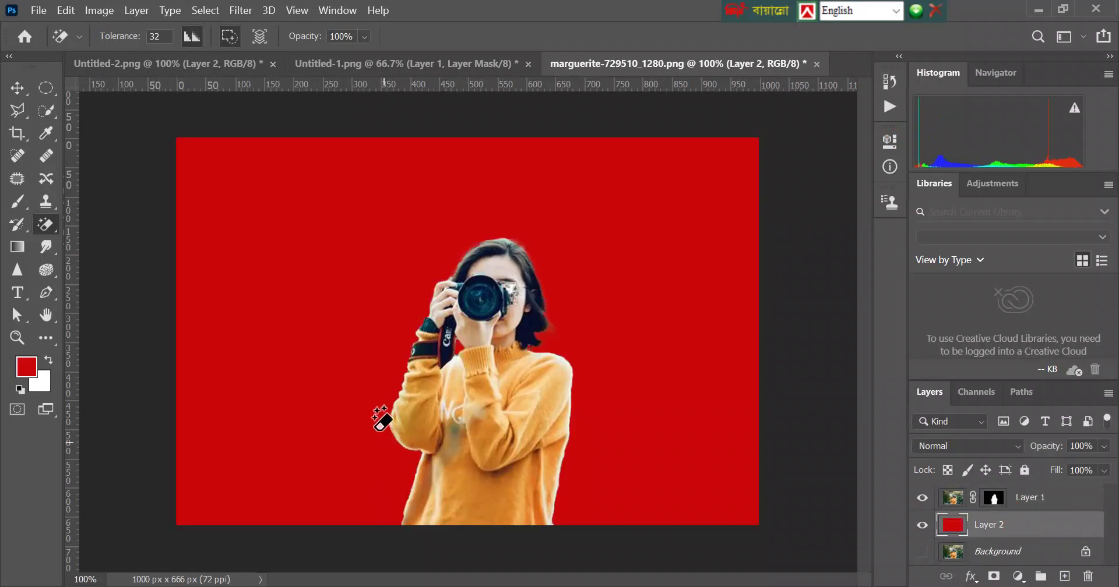
# Examine the edges of the cut-out woman against the red fill at closer range
pyautogui.click(18, 338)
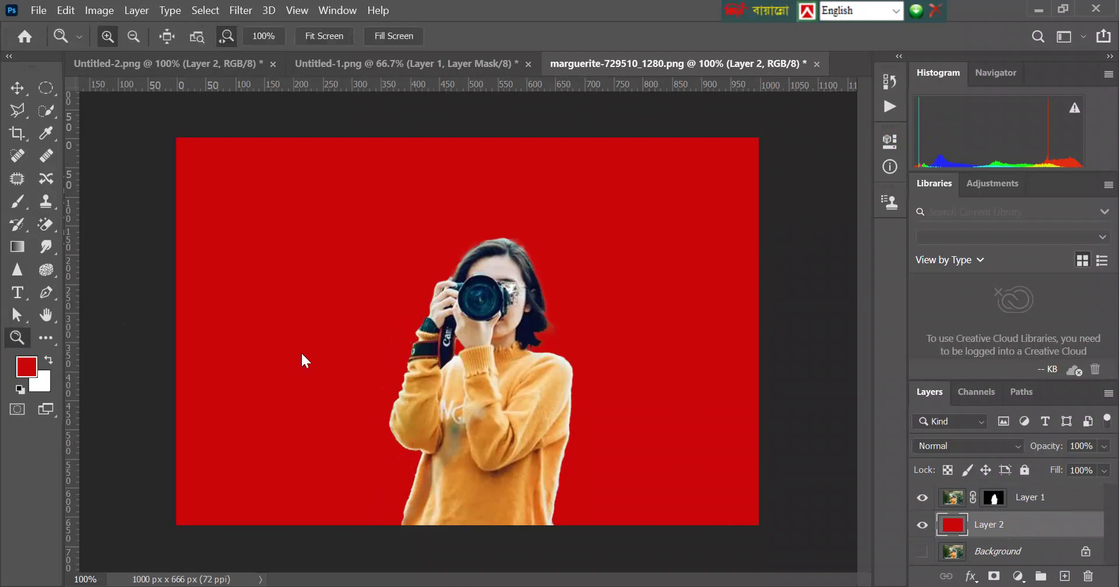
pyautogui.click(19, 343)
pyautogui.moveTo(441, 285); pyautogui.dragTo(458, 304)
pyautogui.moveTo(437, 456)
pyautogui.mouseDown()
pyautogui.moveTo(492, 487)
pyautogui.moveTo(439, 450)
pyautogui.mouseUp()
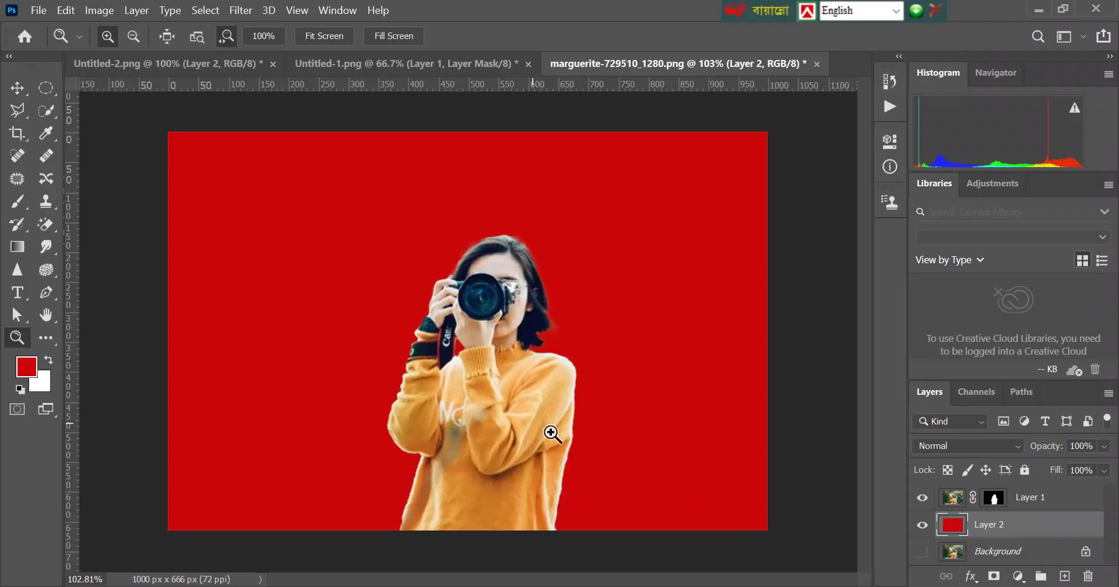
# Switch to the Move tool and display the list of paths for the photo of the woman
pyautogui.click(17, 88)
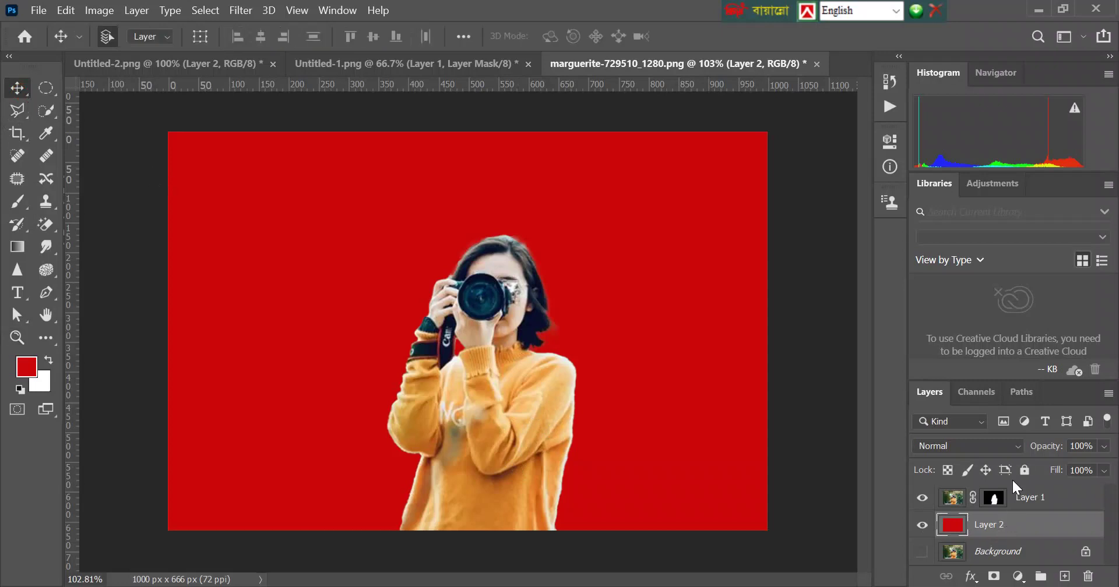
pyautogui.click(1026, 393)
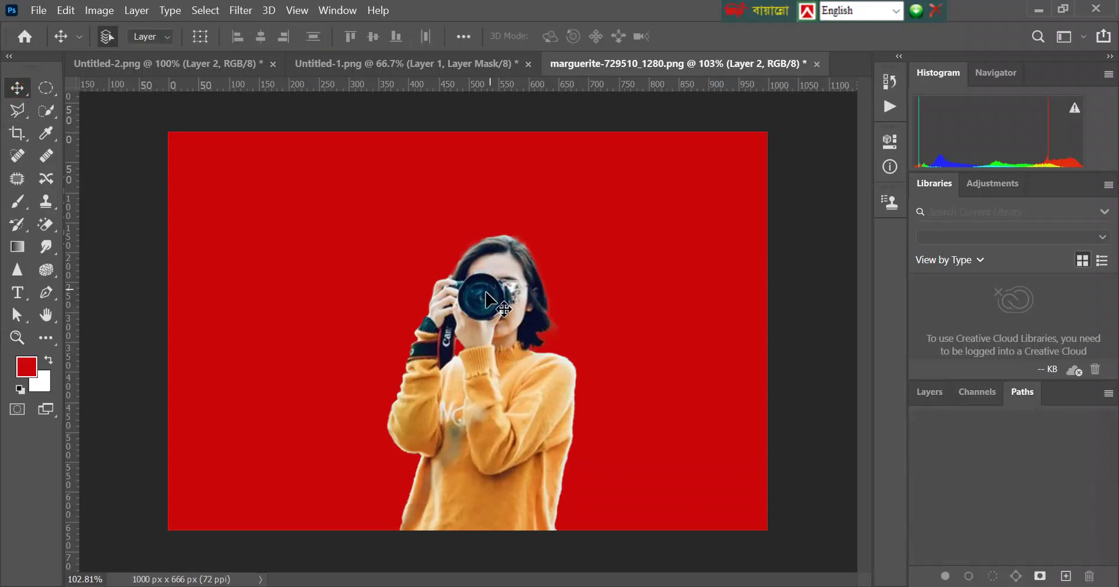